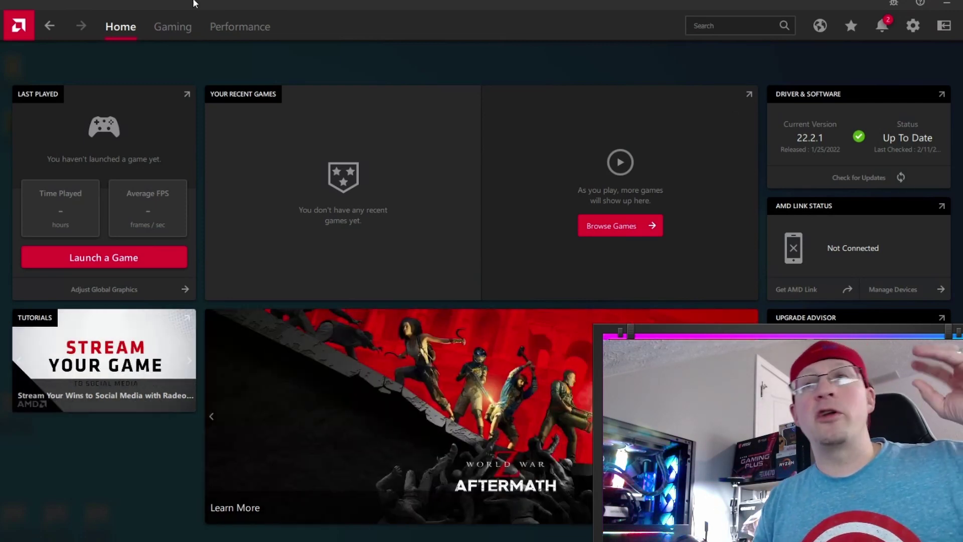
- Open the GPU's performance tuning page, switch it to custom manual tuning and accept the overclocking license agreement
{"action": "left_click", "coordinate": [226, 26]}
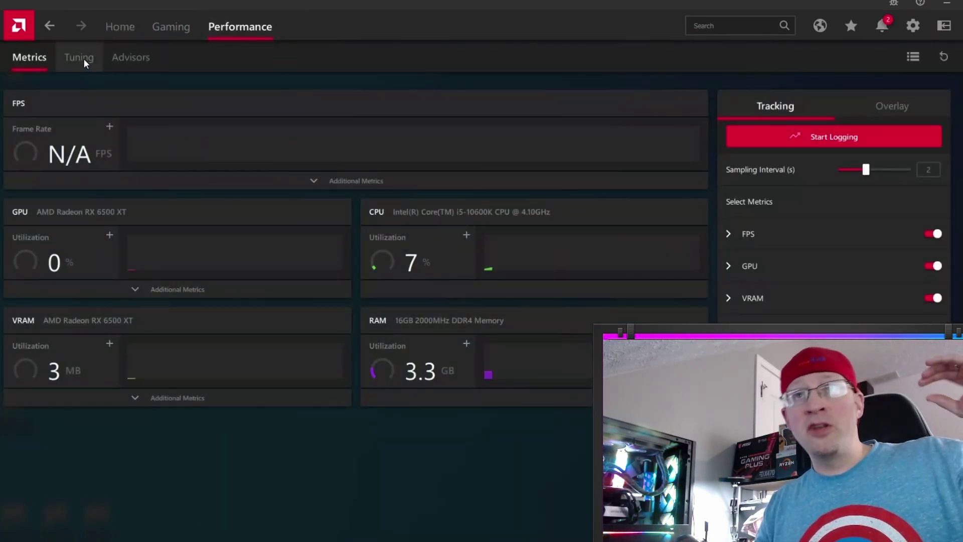
{"action": "left_click", "coordinate": [68, 60]}
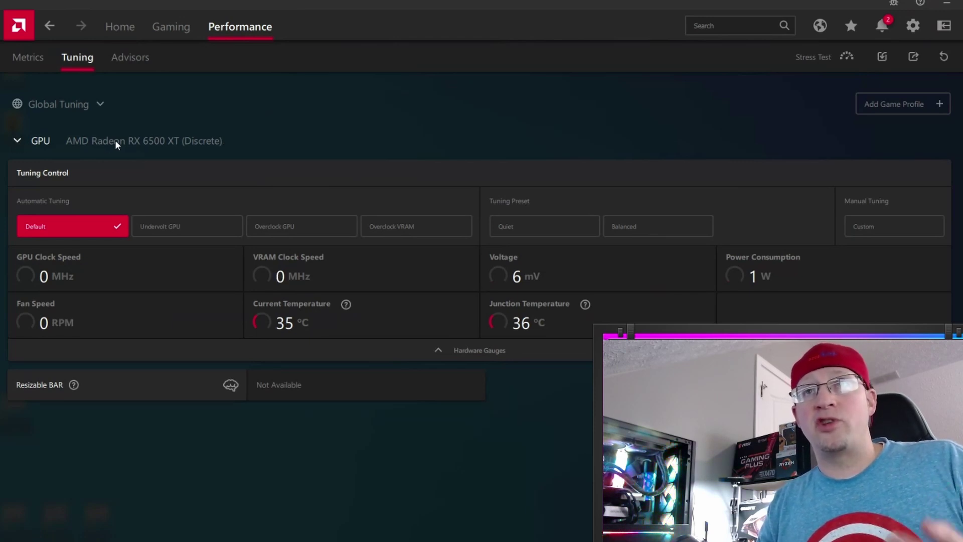
{"action": "left_click", "coordinate": [890, 226]}
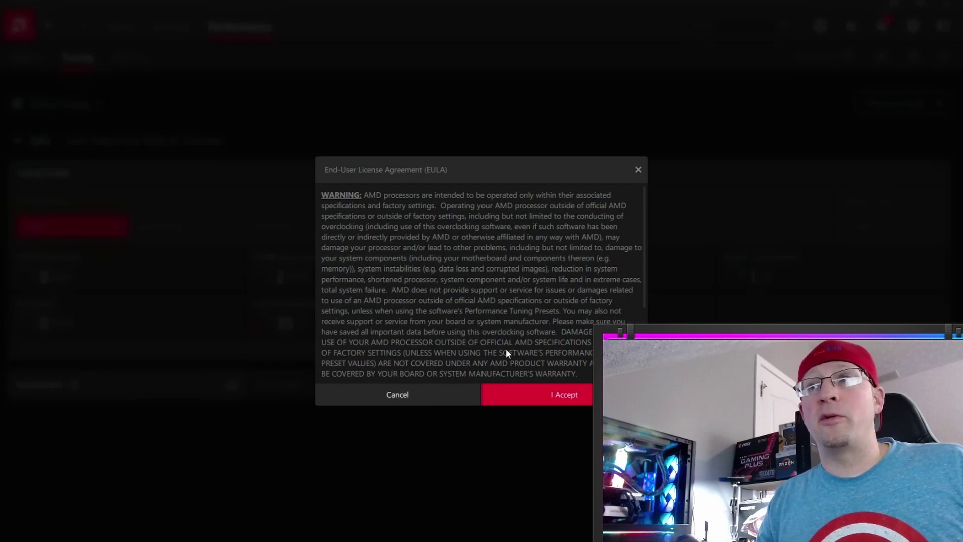
{"action": "left_click", "coordinate": [554, 395]}
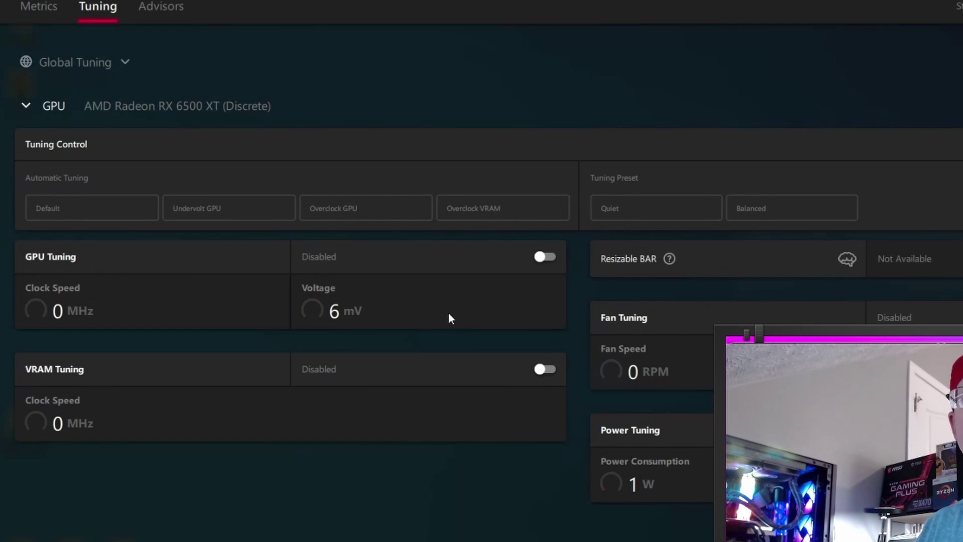
- Enable GPU tuning together with its advanced control
{"action": "left_click", "coordinate": [540, 258]}
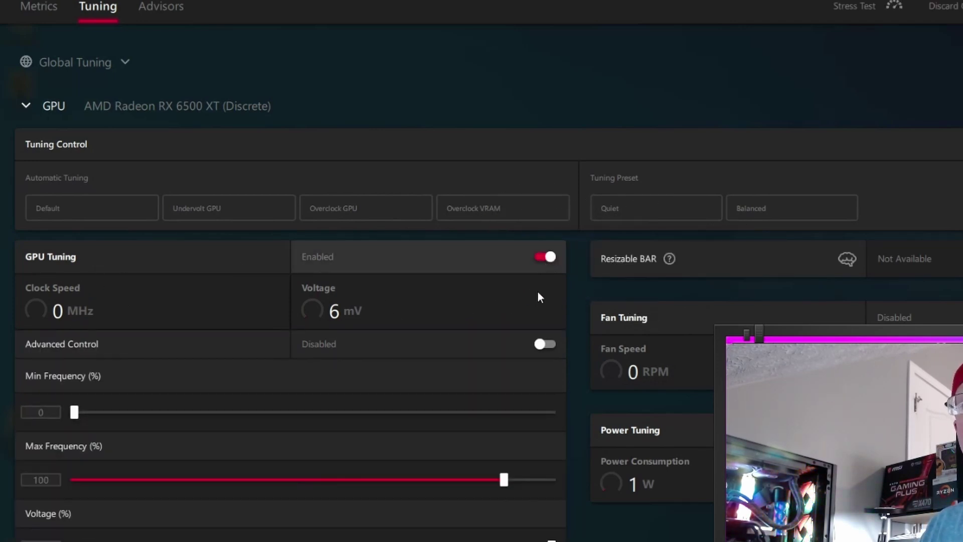
{"action": "left_click", "coordinate": [543, 344]}
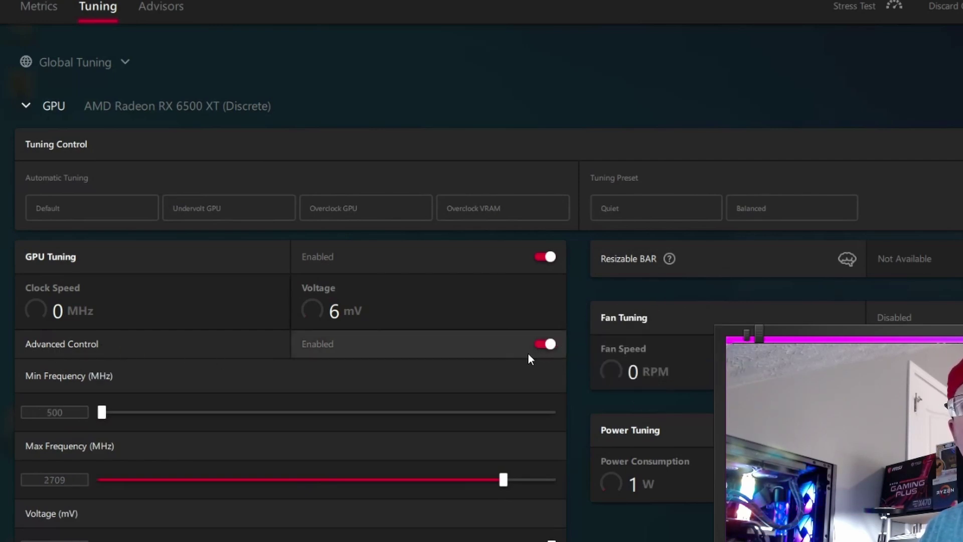
- Enable VRAM tuning with its advanced control and set the memory timing to Fast Timing
{"action": "scroll", "coordinate": [531, 417], "scroll_direction": "down", "scroll_amount": 3}
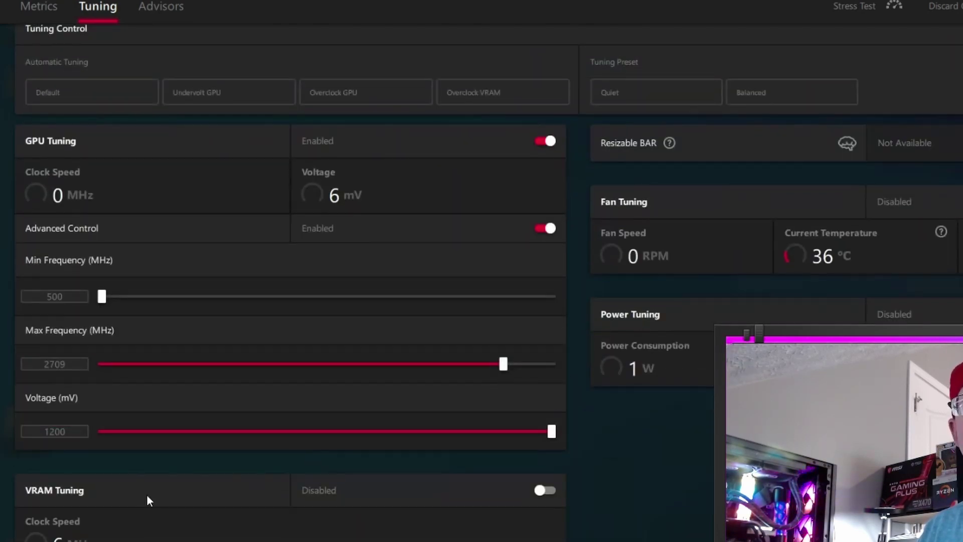
{"action": "left_click", "coordinate": [544, 491]}
{"action": "scroll", "coordinate": [643, 497], "scroll_direction": "down", "scroll_amount": 3}
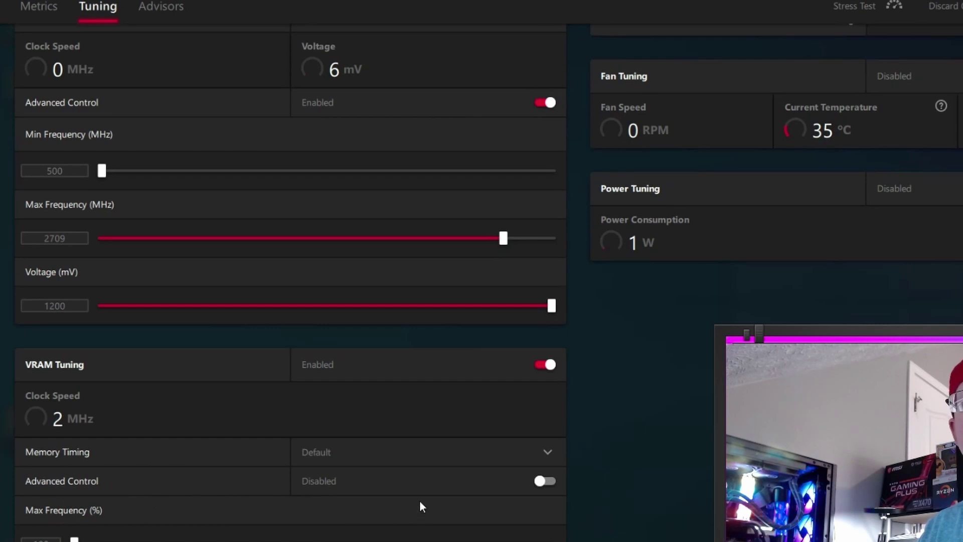
{"action": "left_click", "coordinate": [544, 484]}
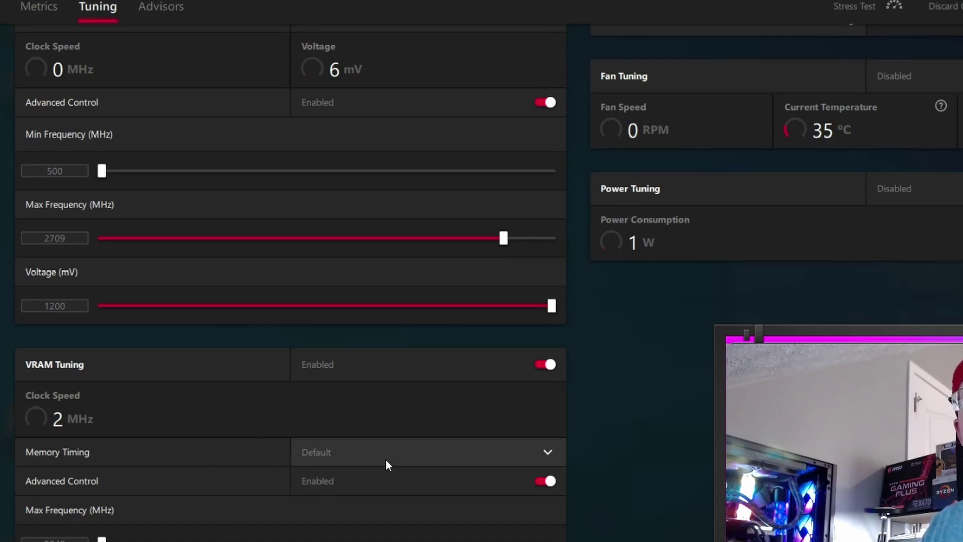
{"action": "left_click", "coordinate": [421, 458]}
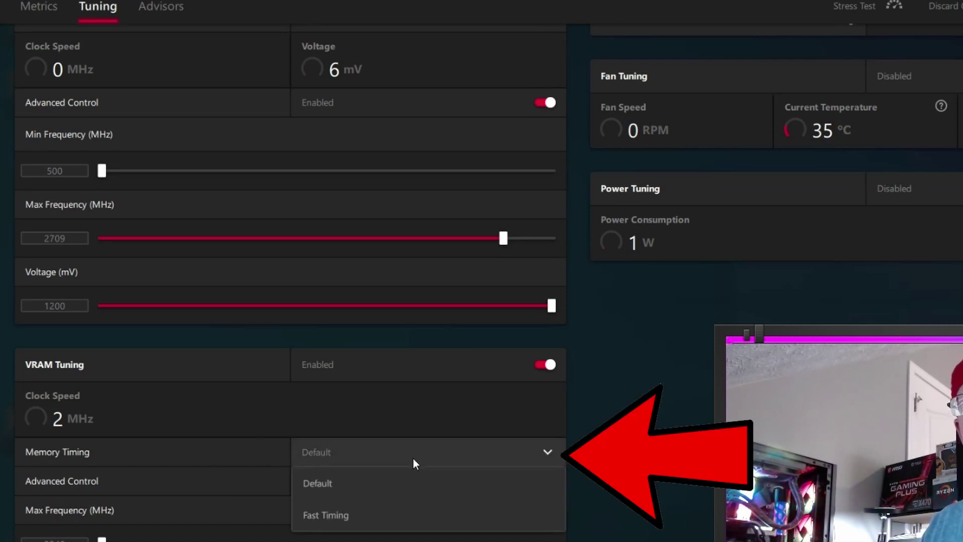
{"action": "left_click", "coordinate": [330, 514]}
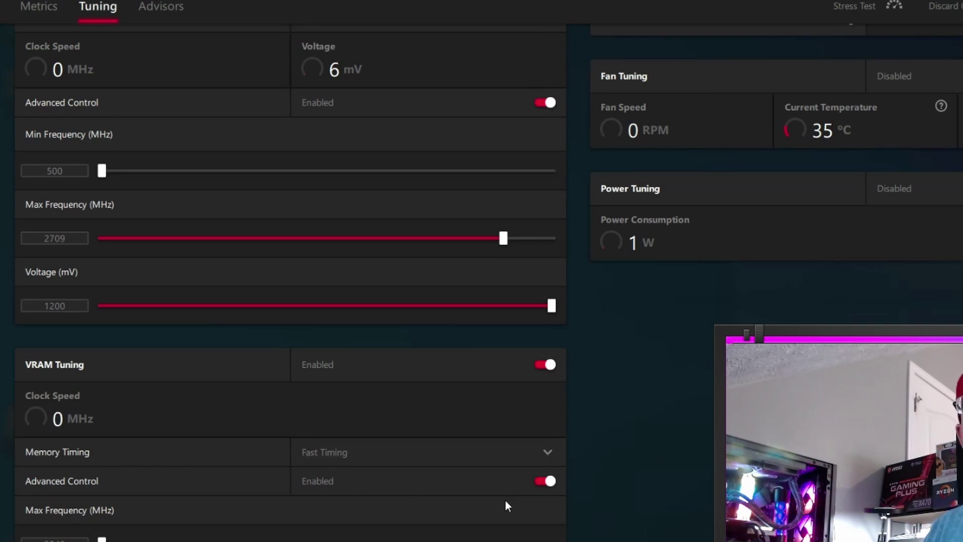
- Set the GPU's maximum frequency to 1200 MHz
{"action": "scroll", "coordinate": [450, 472], "scroll_direction": "up", "scroll_amount": 2}
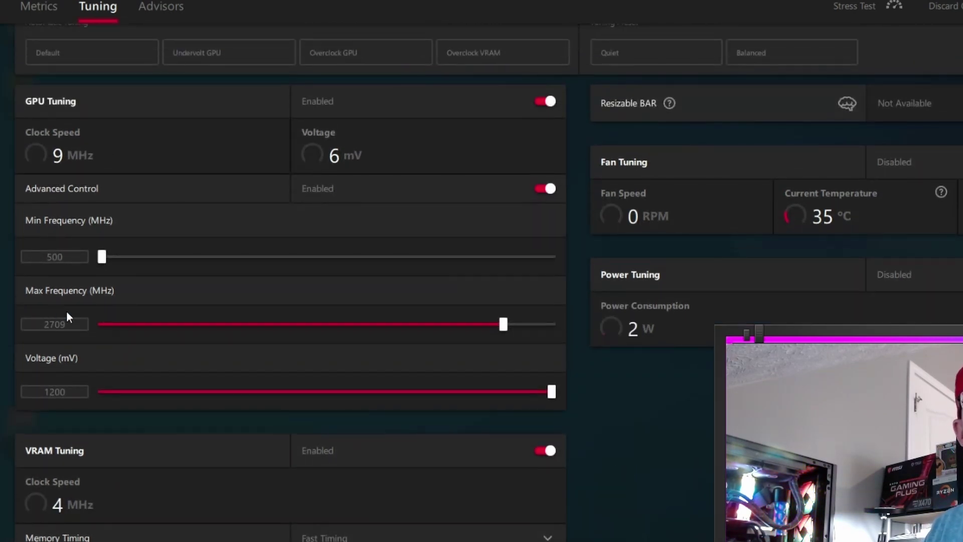
{"action": "left_click", "coordinate": [68, 323]}
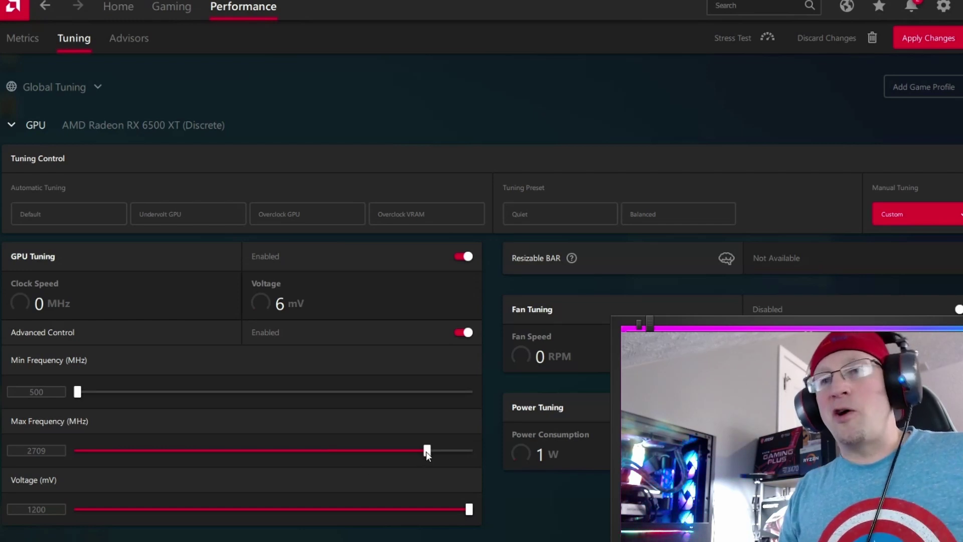
{"action": "left_click_drag", "start_coordinate": [427, 453], "coordinate": [194, 470]}
{"action": "double_click", "coordinate": [36, 451]}
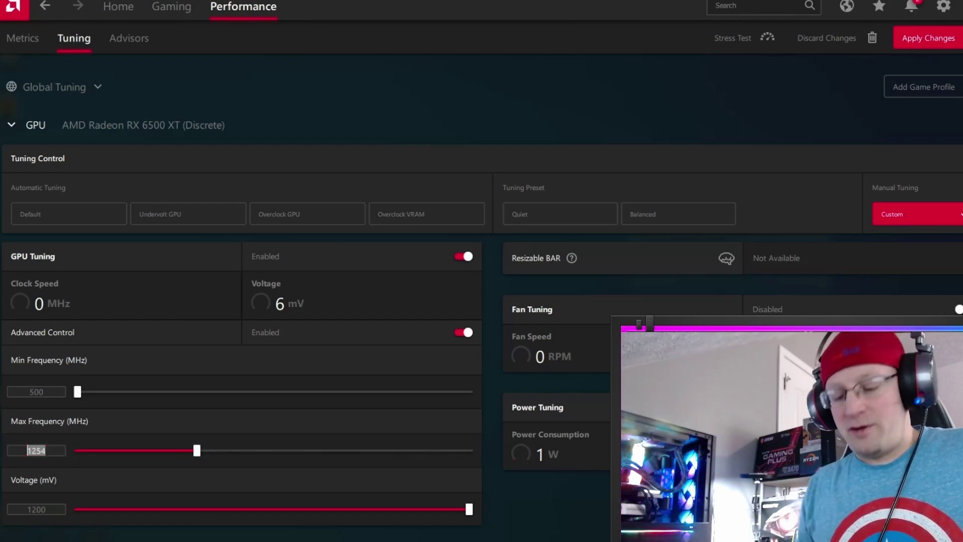
{"action": "type", "text": "1200"}
{"action": "key", "text": "Return"}
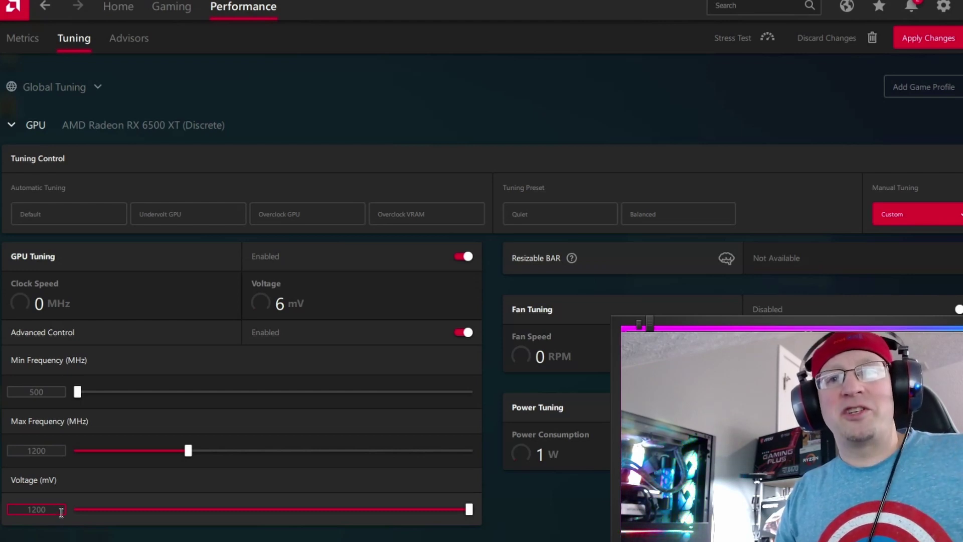
- Raise the VRAM maximum frequency to 2400 MHz and apply the tuning changes
{"action": "scroll", "coordinate": [525, 535], "scroll_direction": "down", "scroll_amount": 2}
{"action": "scroll", "coordinate": [525, 536], "scroll_direction": "down", "scroll_amount": 4}
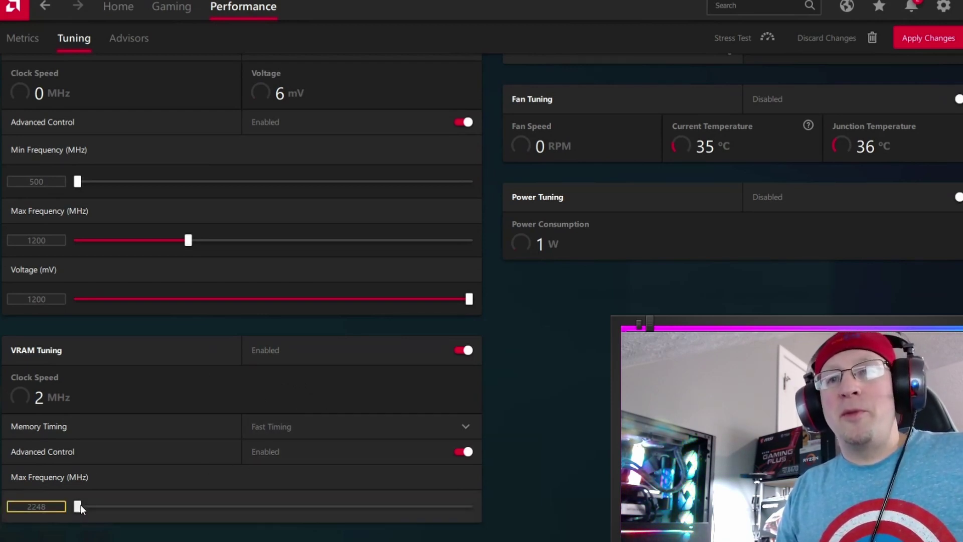
{"action": "left_click_drag", "start_coordinate": [80, 508], "coordinate": [511, 535]}
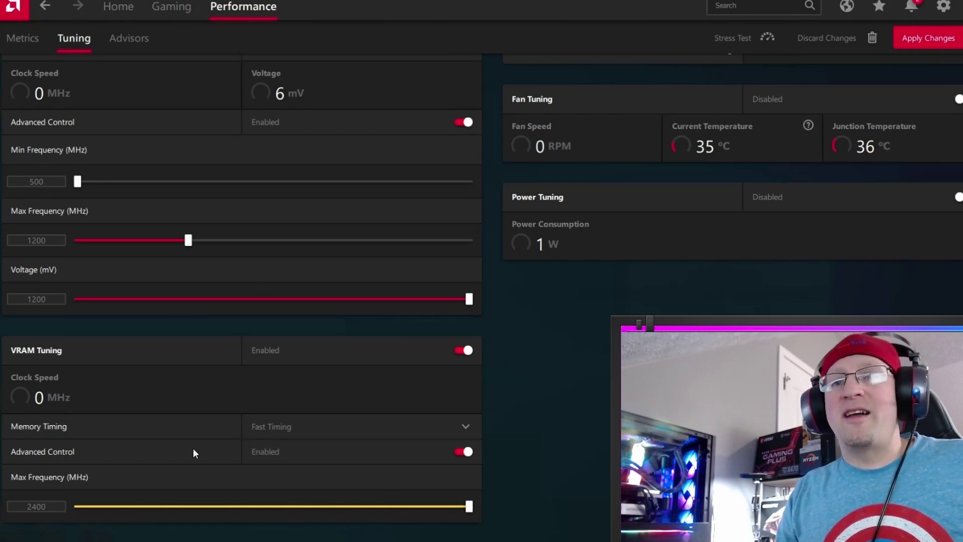
{"action": "left_click", "coordinate": [917, 44]}
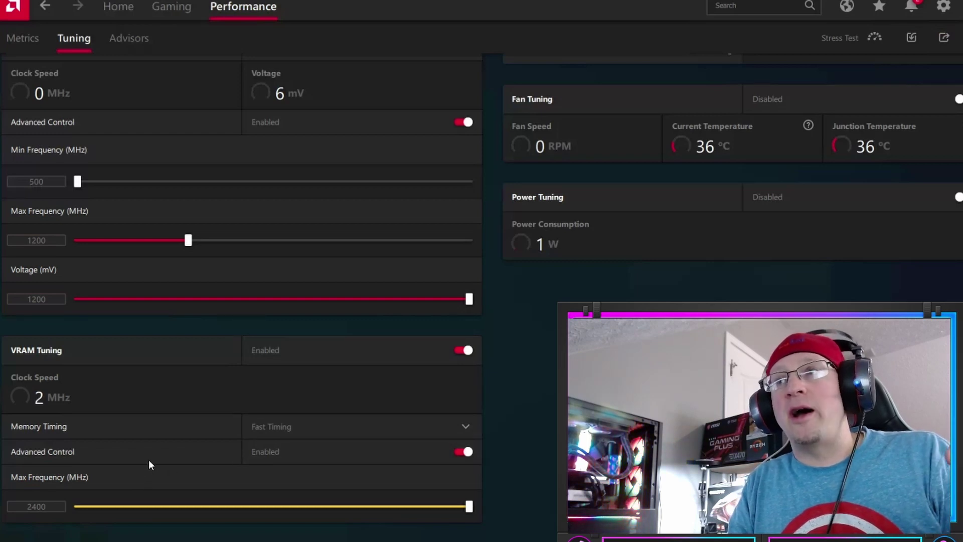
- In File Explorer, open the 1.44 folder inside the extracted lolMiner_v1.44_Win64 download and run the mine_etc batch file
{"action": "key", "text": "super+e"}
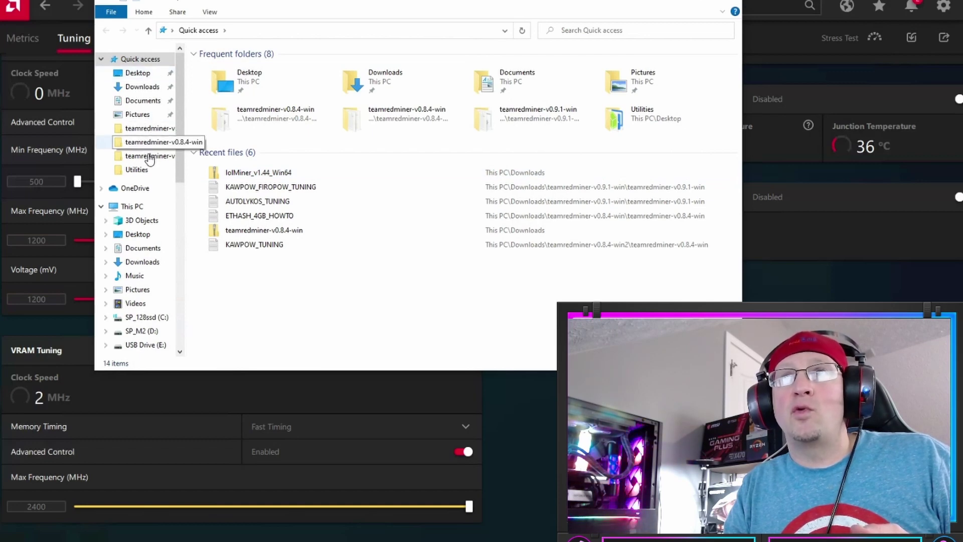
{"action": "left_click", "coordinate": [160, 87]}
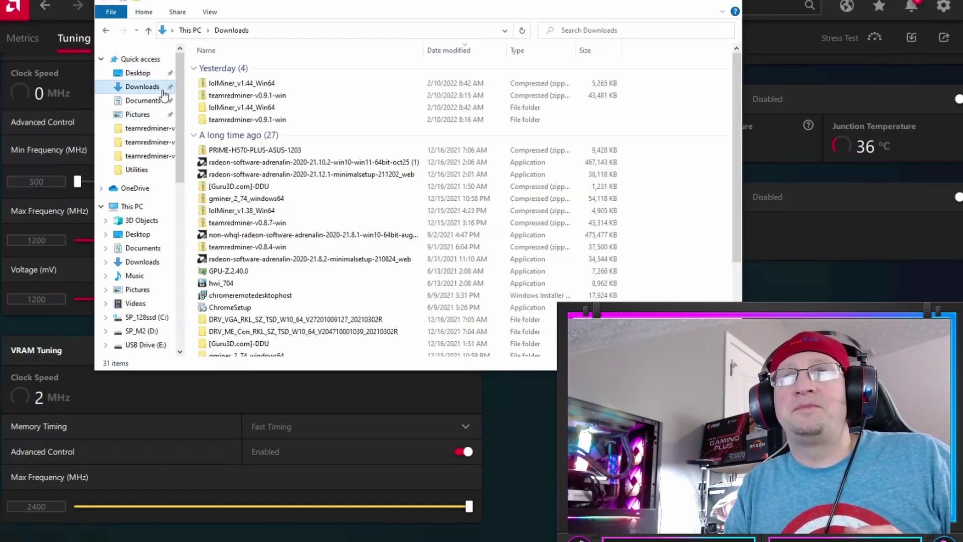
{"action": "double_click", "coordinate": [232, 108]}
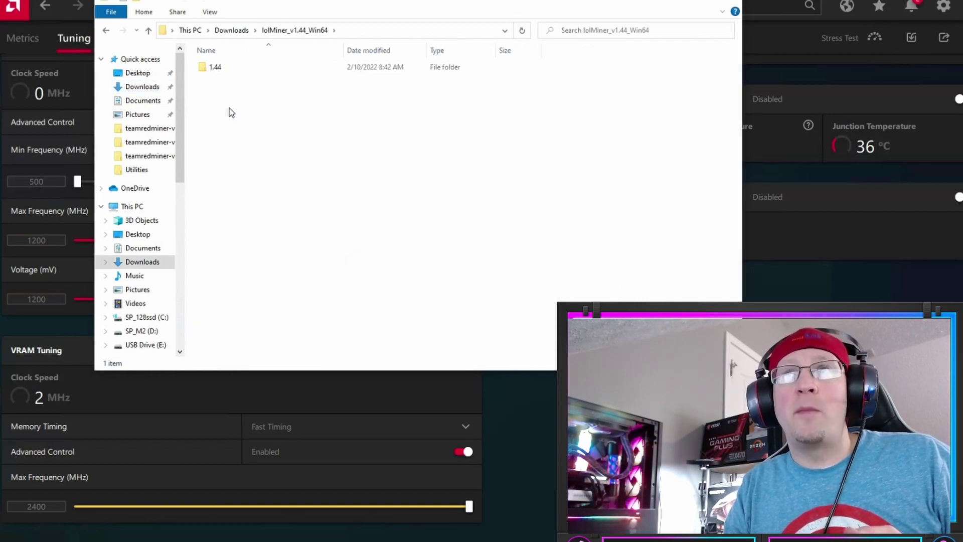
{"action": "double_click", "coordinate": [212, 68]}
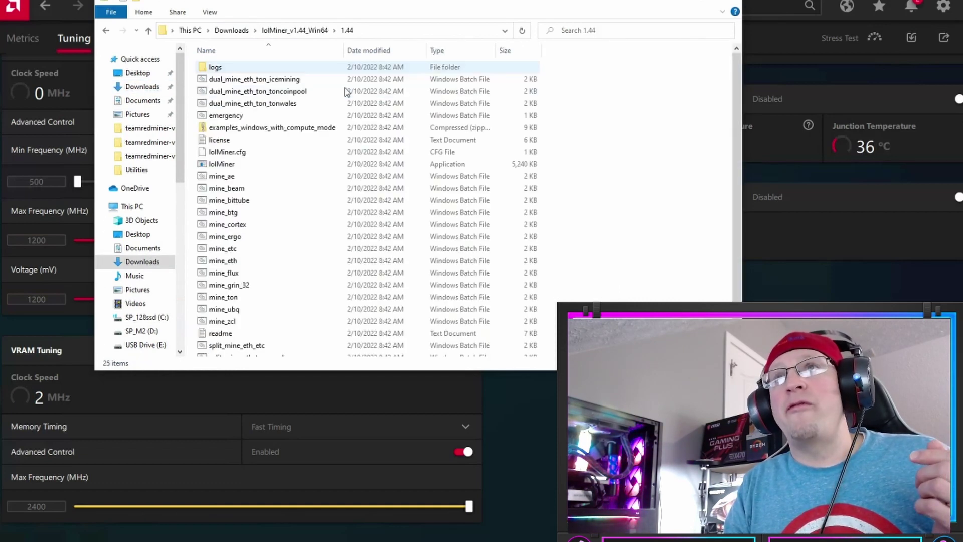
{"action": "left_click", "coordinate": [232, 249]}
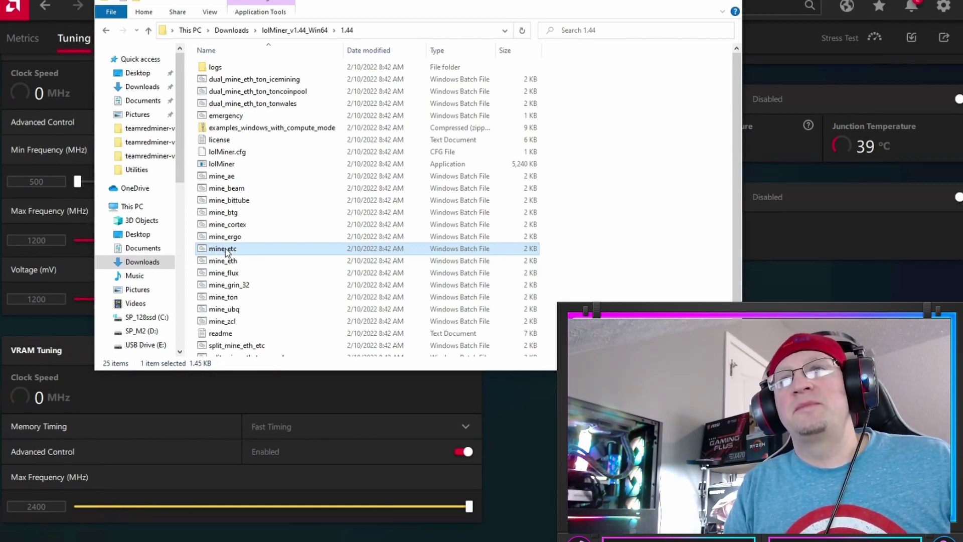
{"action": "double_click", "coordinate": [226, 249]}
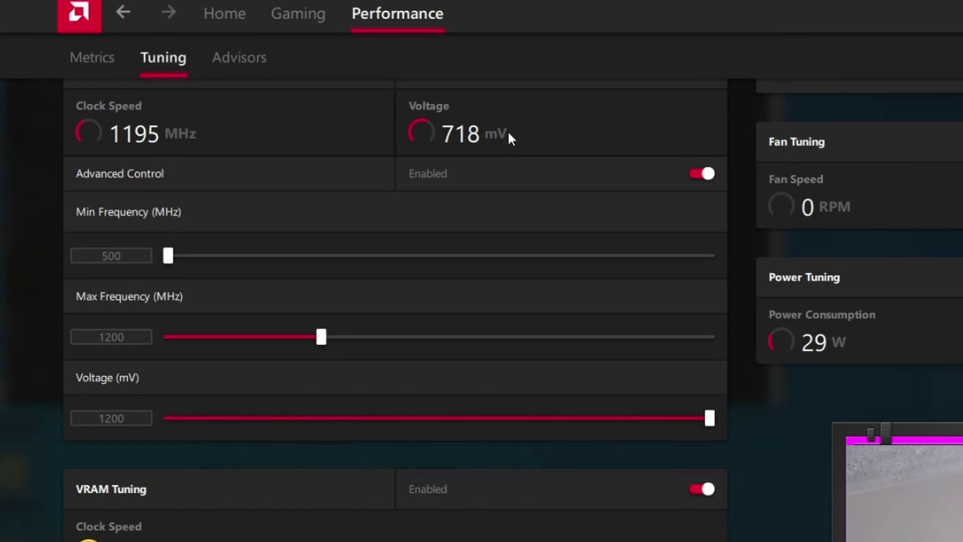
- Compare the live GPU voltage and VRAM clock speed with their configured limits while the miner runs
{"action": "left_click", "coordinate": [139, 420]}
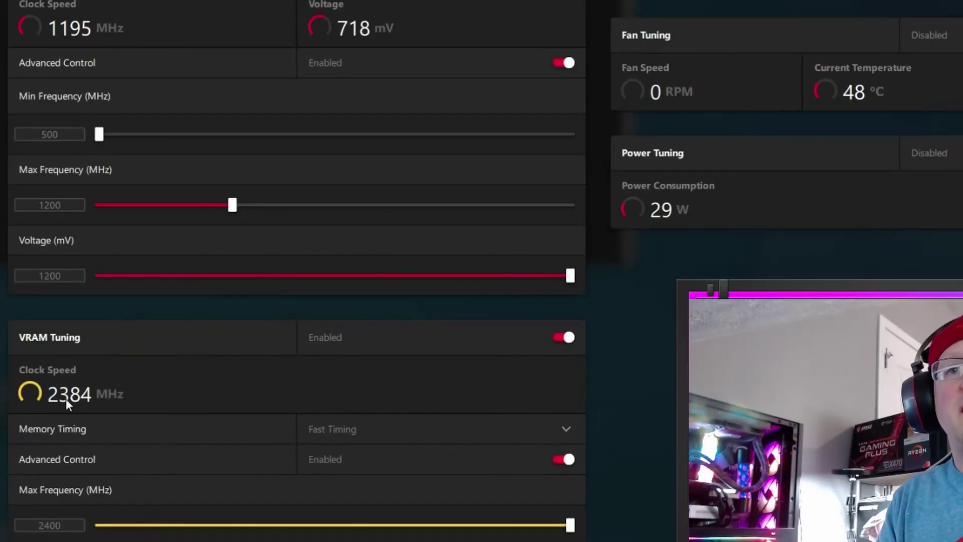
{"action": "left_click", "coordinate": [43, 526]}
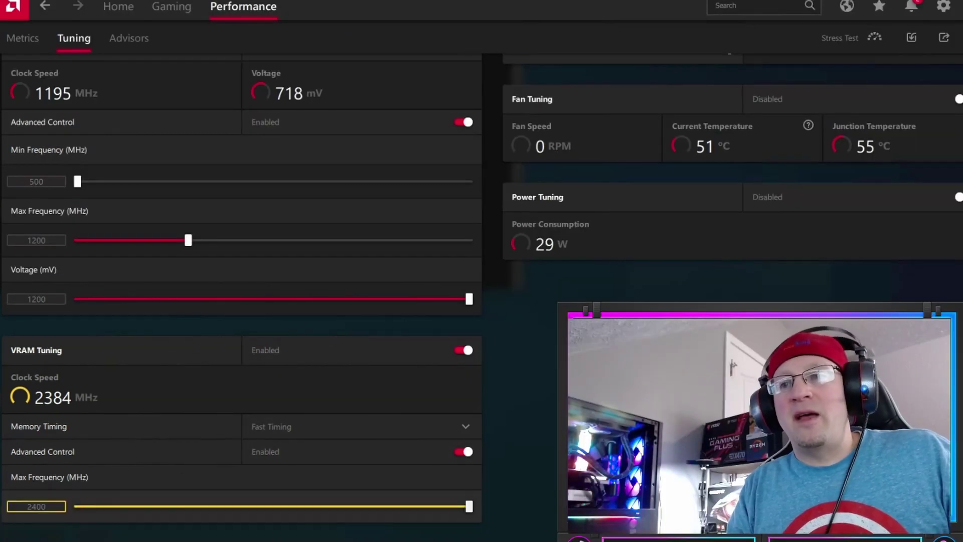
{"action": "key", "text": "alt+Tab"}
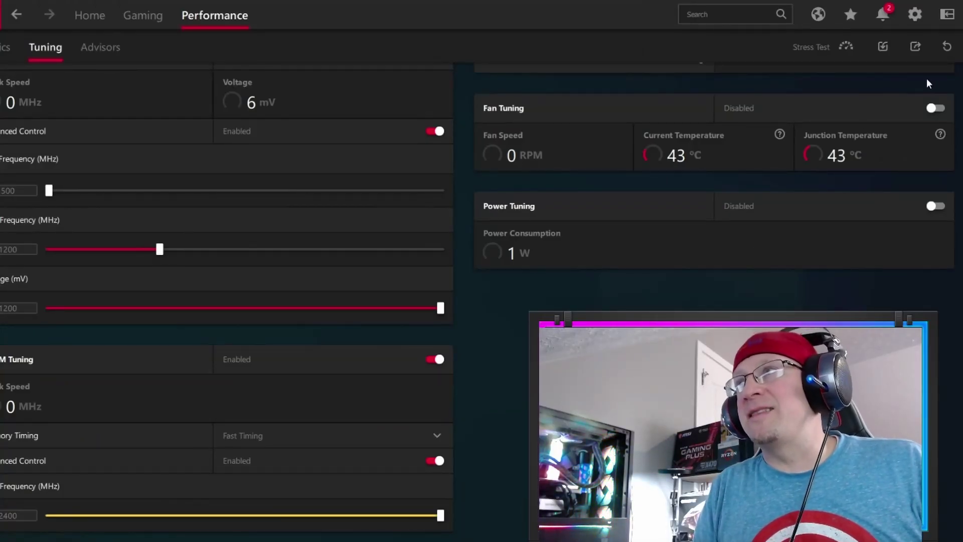
- Reset all tuning settings to their defaults and confirm the reset
{"action": "left_click", "coordinate": [948, 47]}
{"action": "left_click", "coordinate": [947, 47]}
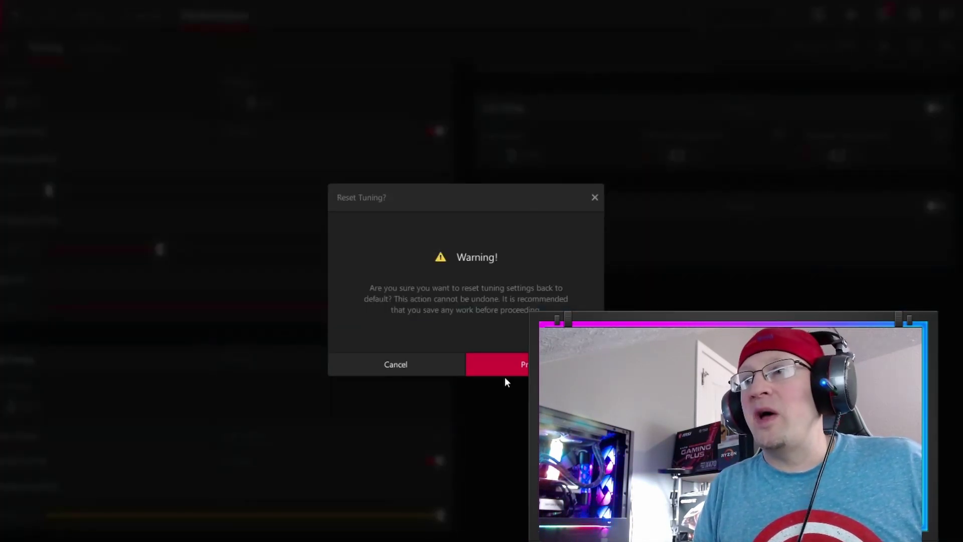
{"action": "left_click", "coordinate": [503, 371]}
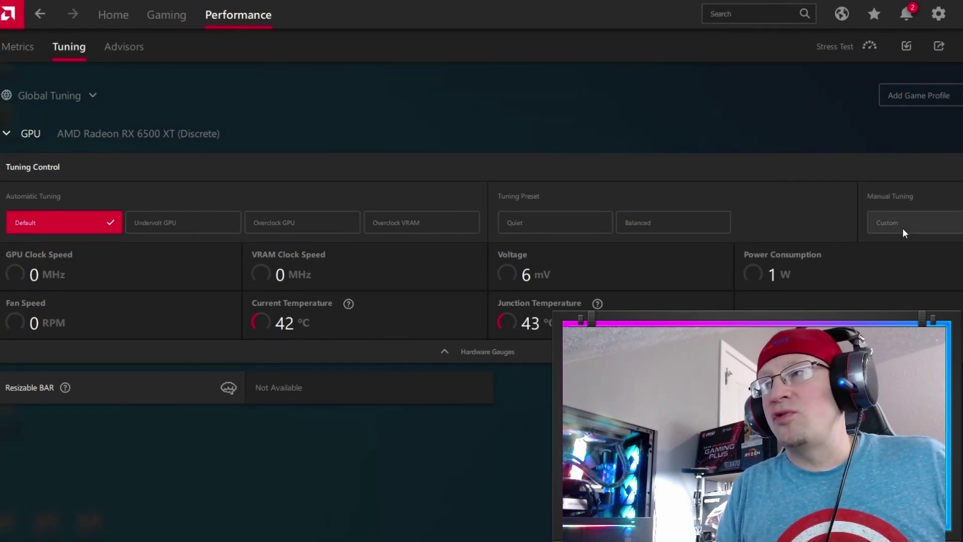
- Select custom manual tuning and enable GPU tuning with its advanced control
{"action": "left_click", "coordinate": [869, 231]}
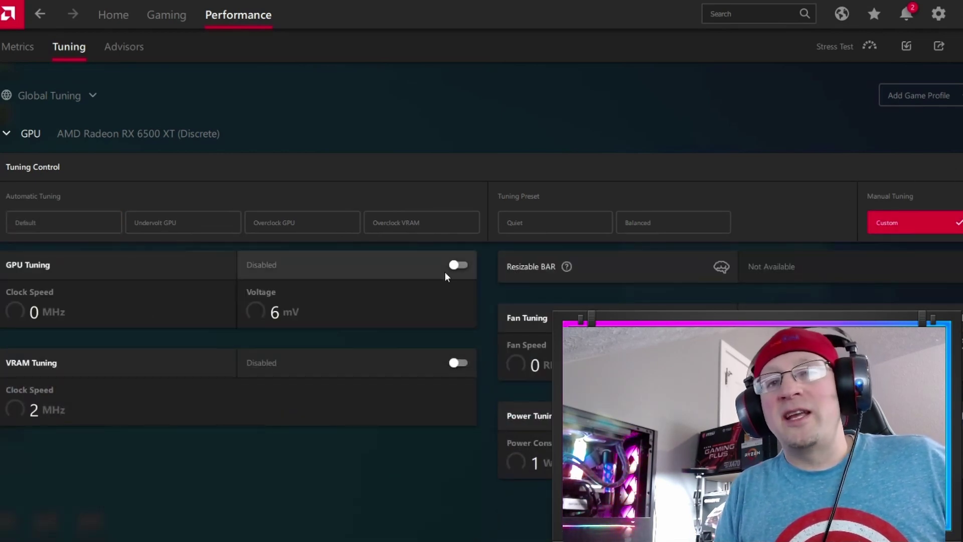
{"action": "left_click", "coordinate": [453, 266]}
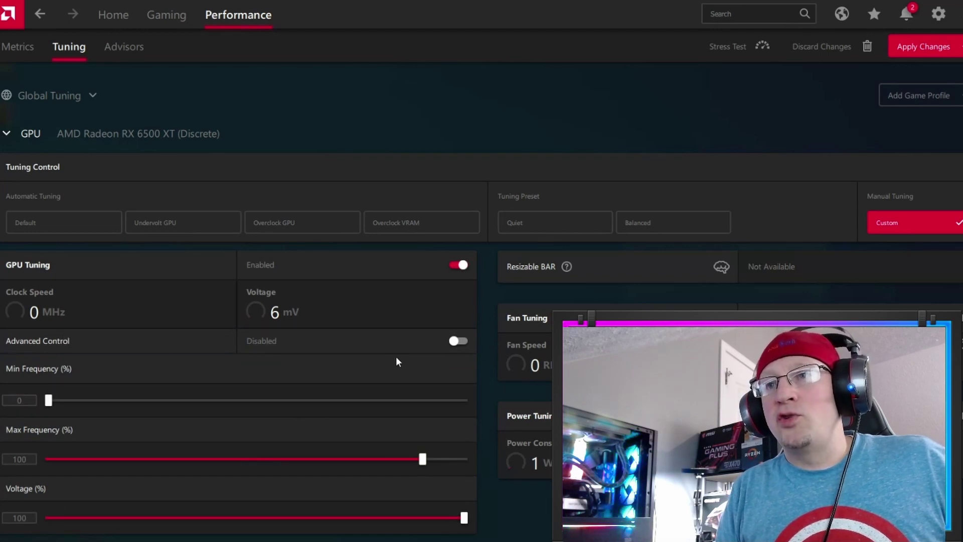
{"action": "left_click", "coordinate": [458, 341]}
- Turn on VRAM tuning and its advanced control, and choose Fast Timing as the memory timing
{"action": "scroll", "coordinate": [483, 421], "scroll_direction": "down", "scroll_amount": 2}
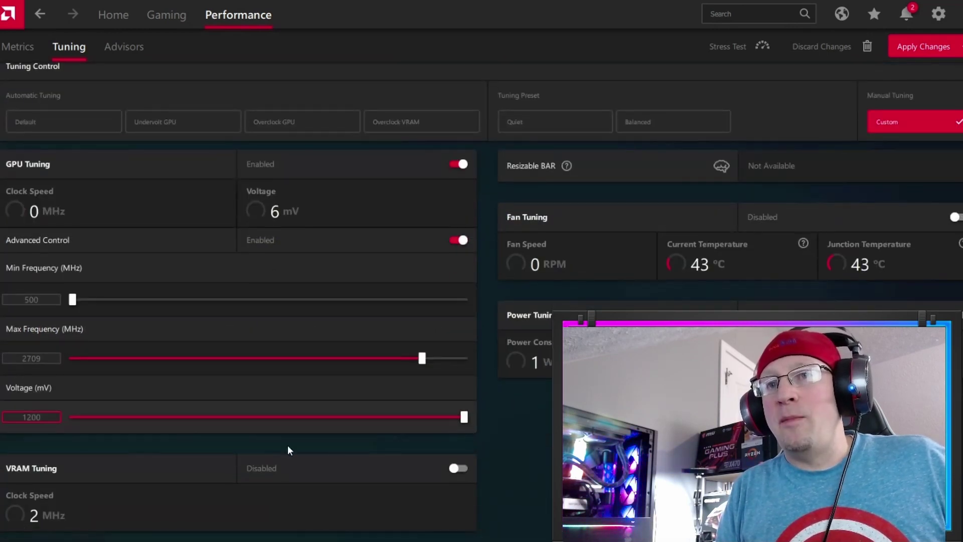
{"action": "left_click", "coordinate": [452, 468]}
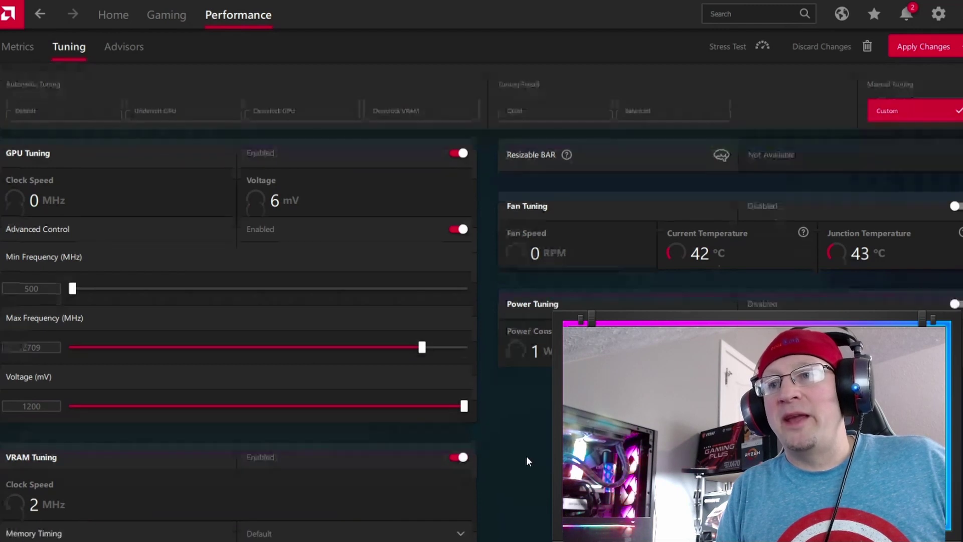
{"action": "scroll", "coordinate": [284, 457], "scroll_direction": "down", "scroll_amount": 2}
{"action": "left_click", "coordinate": [455, 461]}
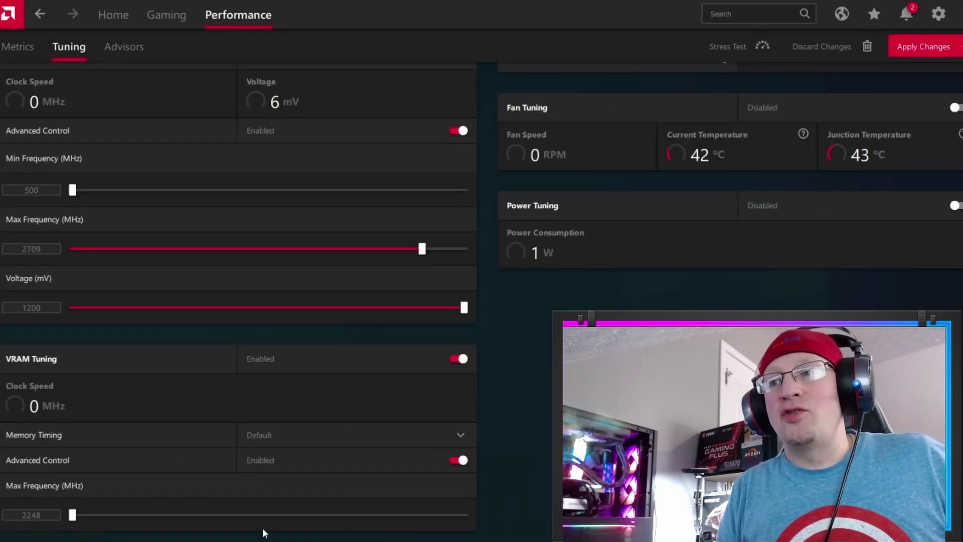
{"action": "left_click", "coordinate": [307, 435]}
{"action": "left_click", "coordinate": [269, 491]}
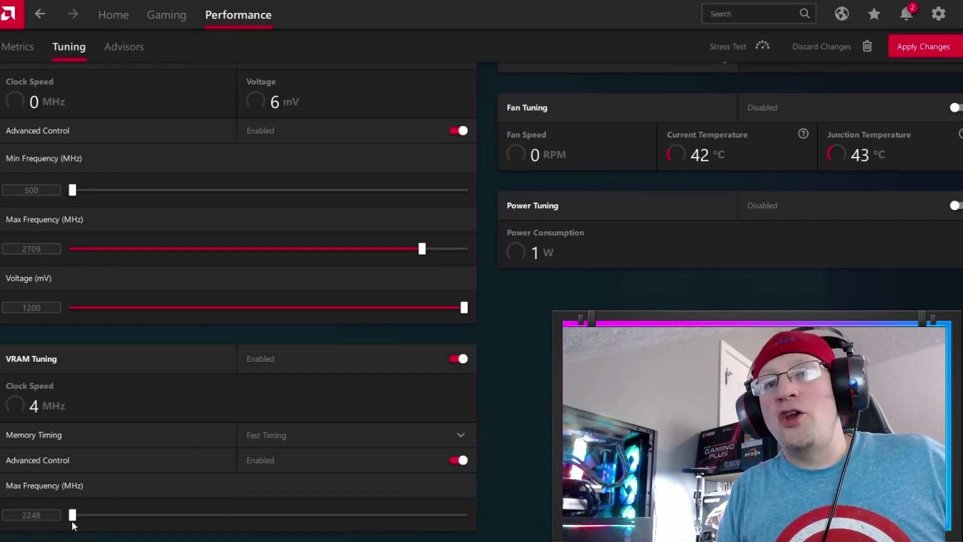
- Set the VRAM maximum frequency to 2400 MHz and the GPU maximum frequency to 1550 MHz, and apply the changes
{"action": "left_click_drag", "start_coordinate": [72, 517], "coordinate": [88, 515]}
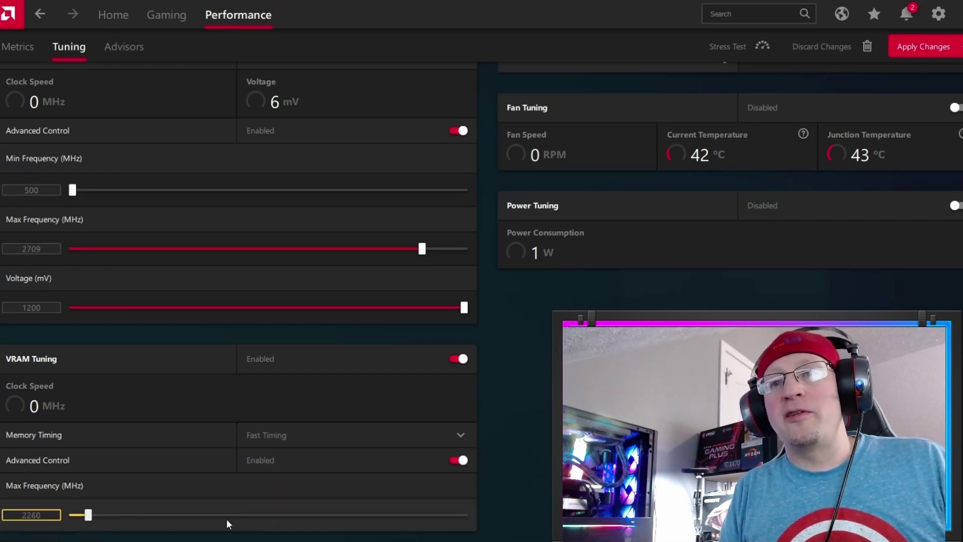
{"action": "left_click_drag", "start_coordinate": [227, 519], "coordinate": [494, 532]}
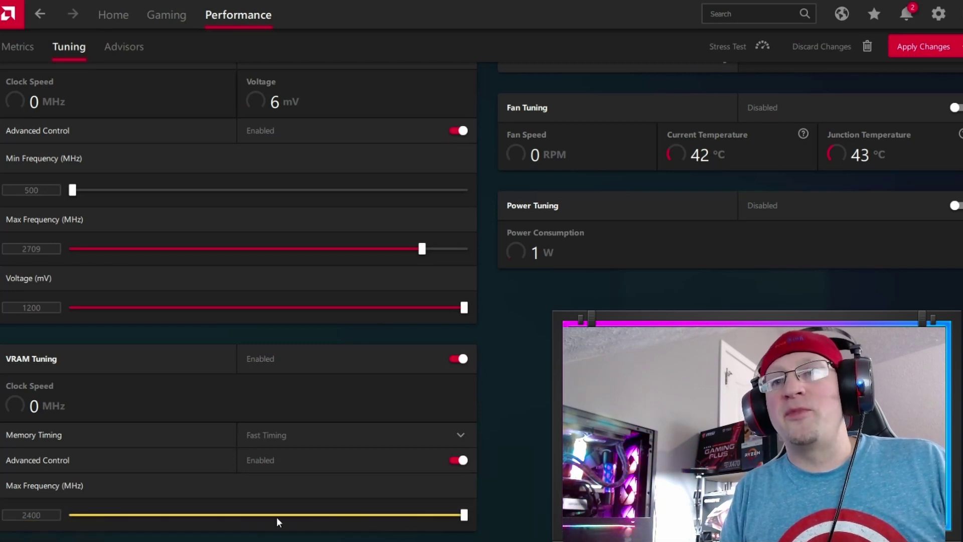
{"action": "double_click", "coordinate": [35, 249]}
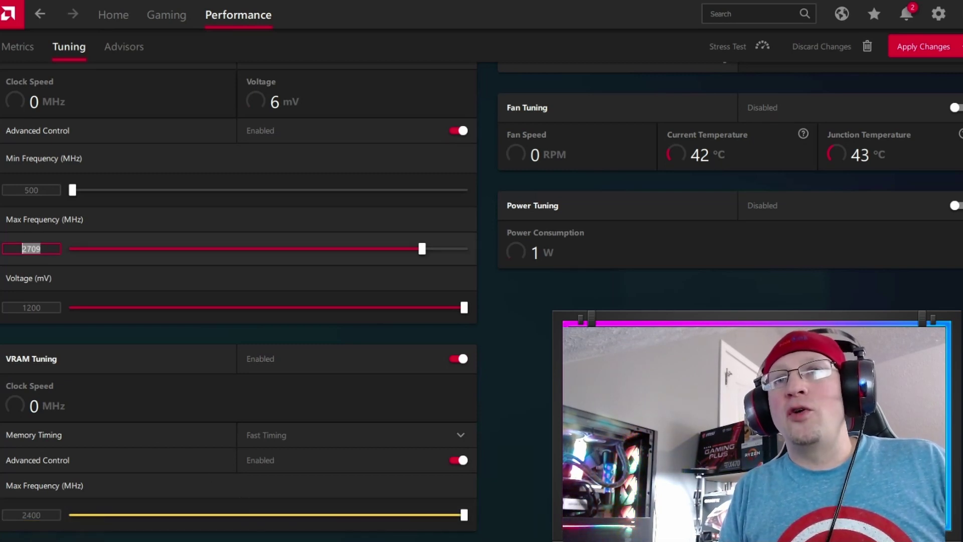
{"action": "type", "text": "1550"}
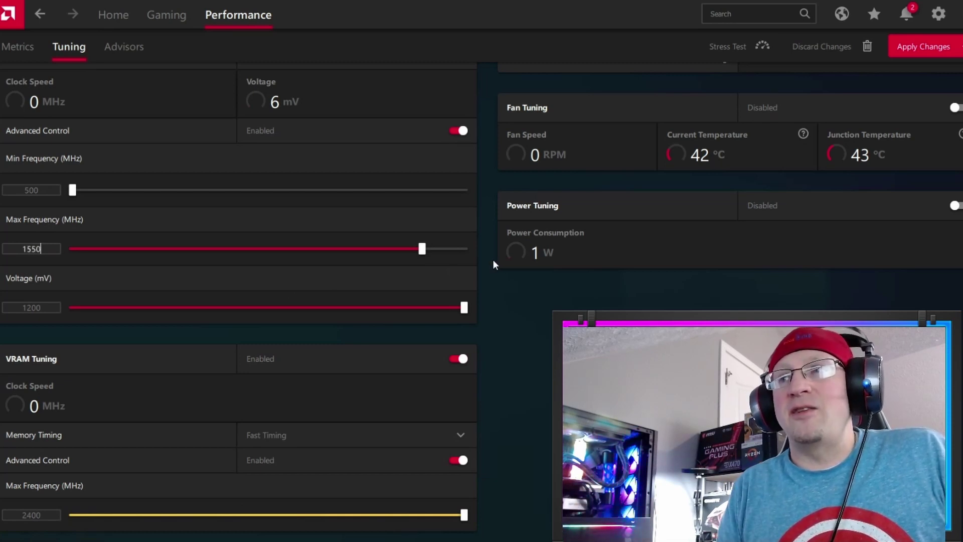
{"action": "key", "text": "Return"}
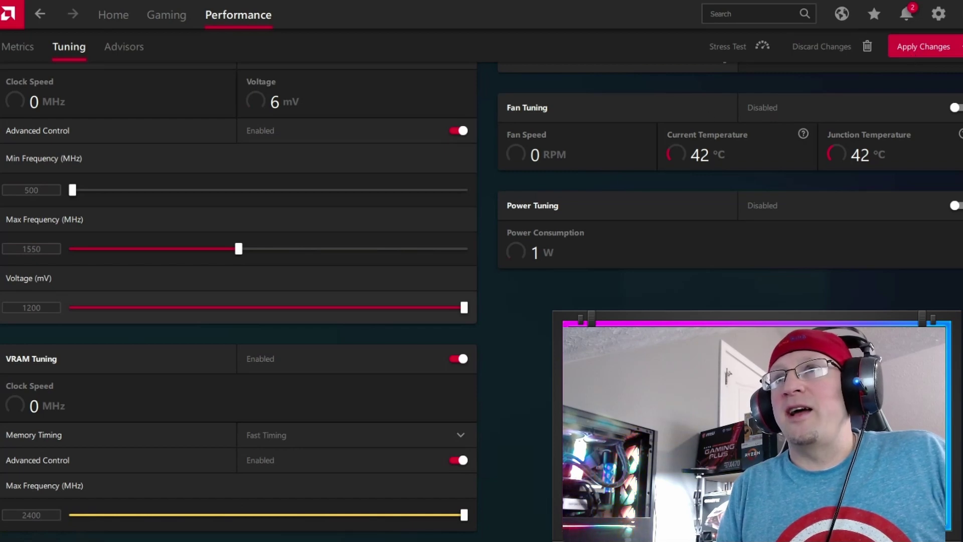
{"action": "left_click", "coordinate": [924, 46]}
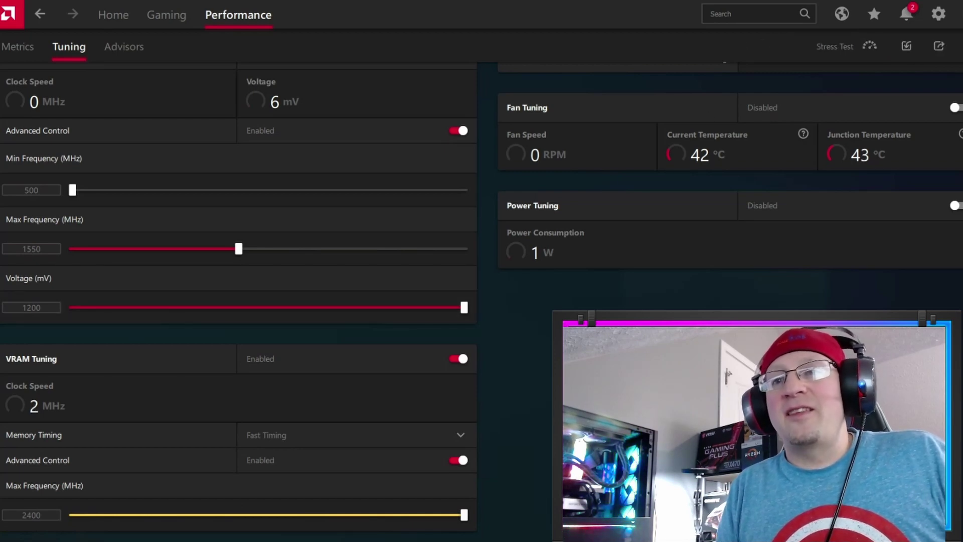
- Switch to File Explorer and open the inner teamredminer-v0.9.1-win folder within Downloads
{"action": "key", "text": "alt+Tab"}
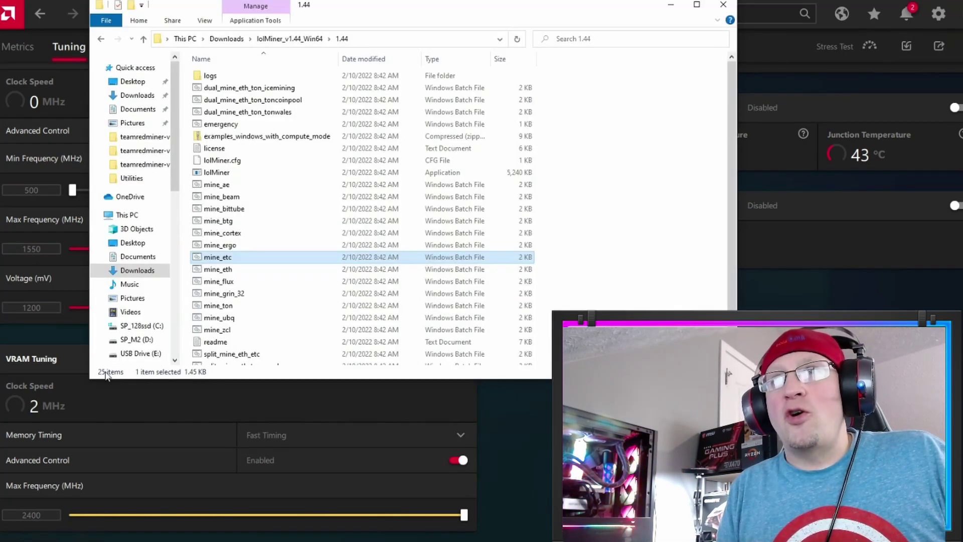
{"action": "left_click", "coordinate": [233, 40]}
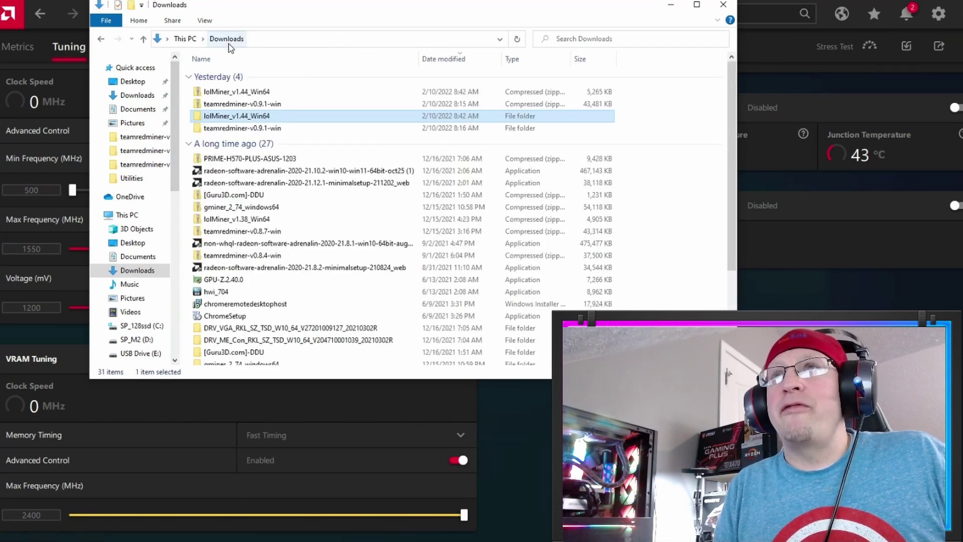
{"action": "double_click", "coordinate": [237, 130]}
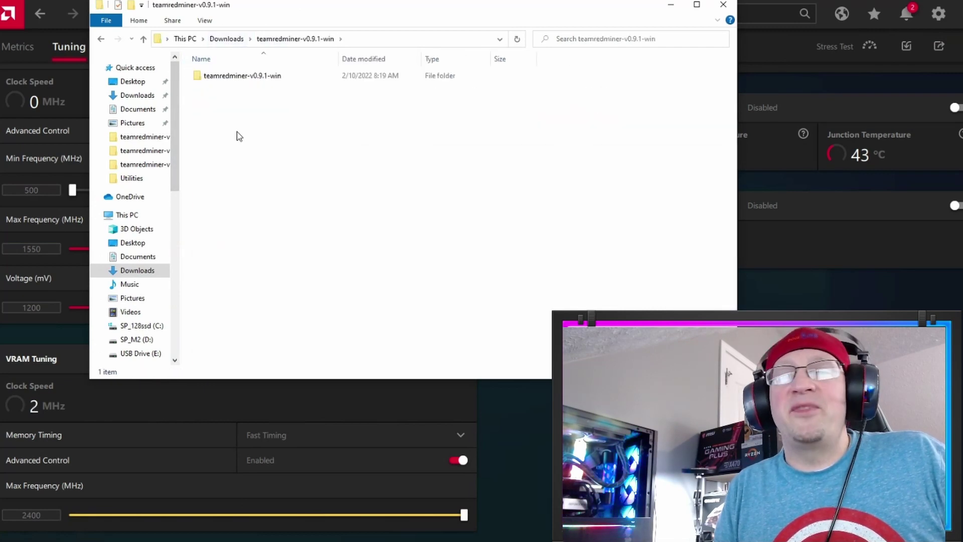
{"action": "double_click", "coordinate": [216, 78]}
- Run the start_kawpow batch file, move its console window aside, and minimize the file browser
{"action": "scroll", "coordinate": [215, 248], "scroll_direction": "down", "scroll_amount": 2}
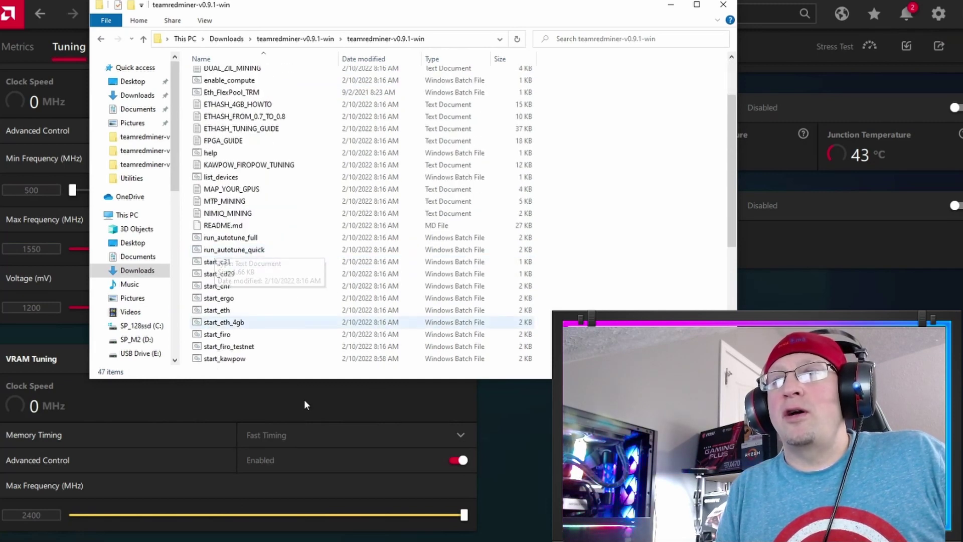
{"action": "scroll", "coordinate": [235, 359], "scroll_direction": "down", "scroll_amount": 1}
{"action": "double_click", "coordinate": [224, 325]}
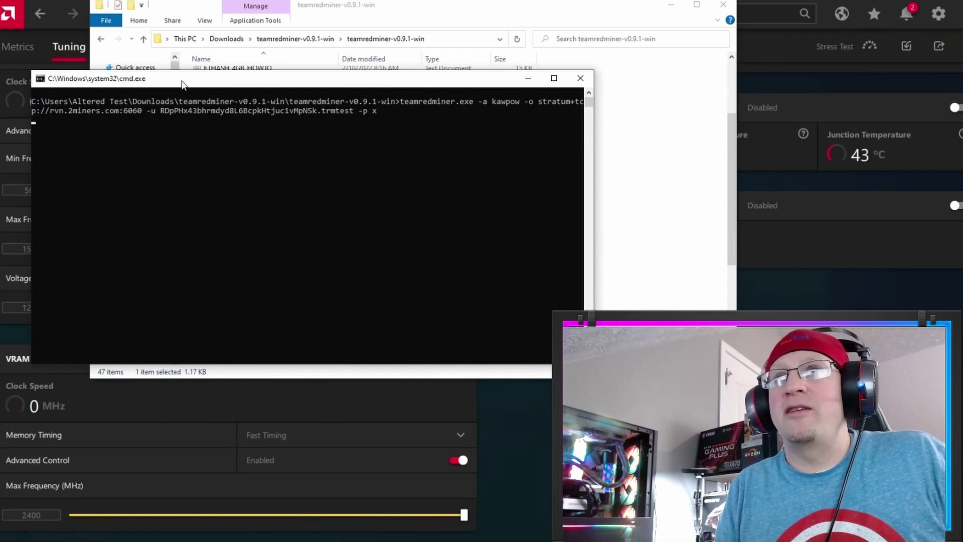
{"action": "left_click_drag", "start_coordinate": [183, 82], "coordinate": [125, 39]}
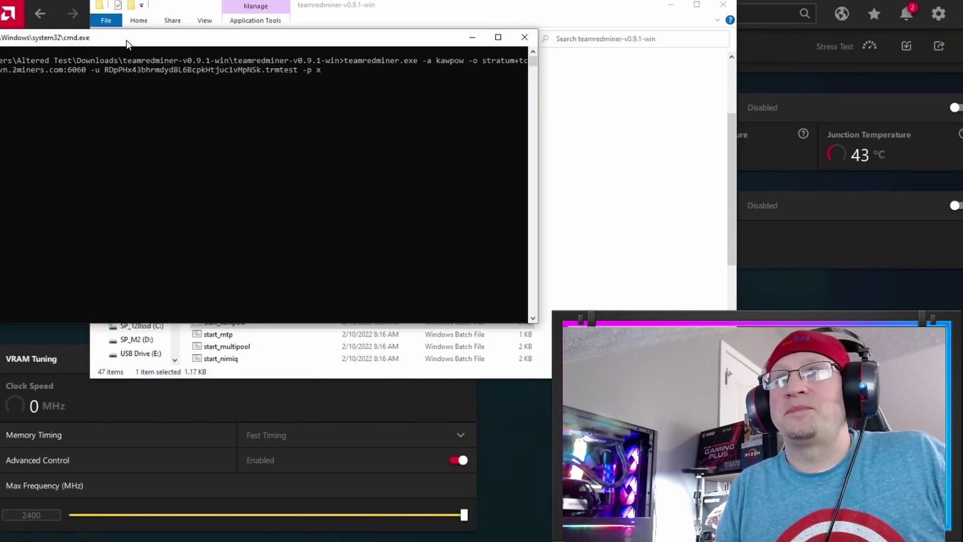
{"action": "left_click", "coordinate": [671, 7]}
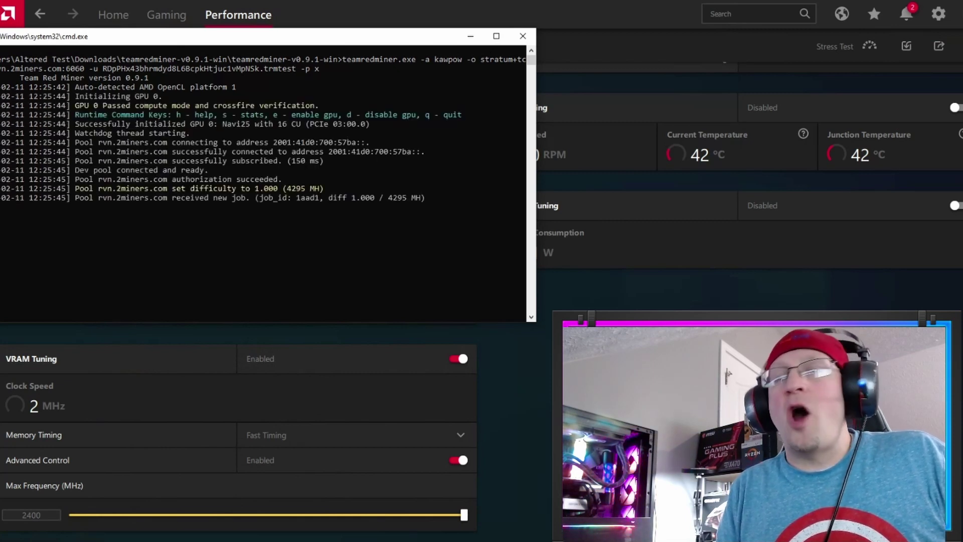
- Switch to the Radeon tuning page and compare the live GPU and VRAM clock speeds with their maximum frequencies while KawPow is mined
{"action": "key", "text": "alt+Tab"}
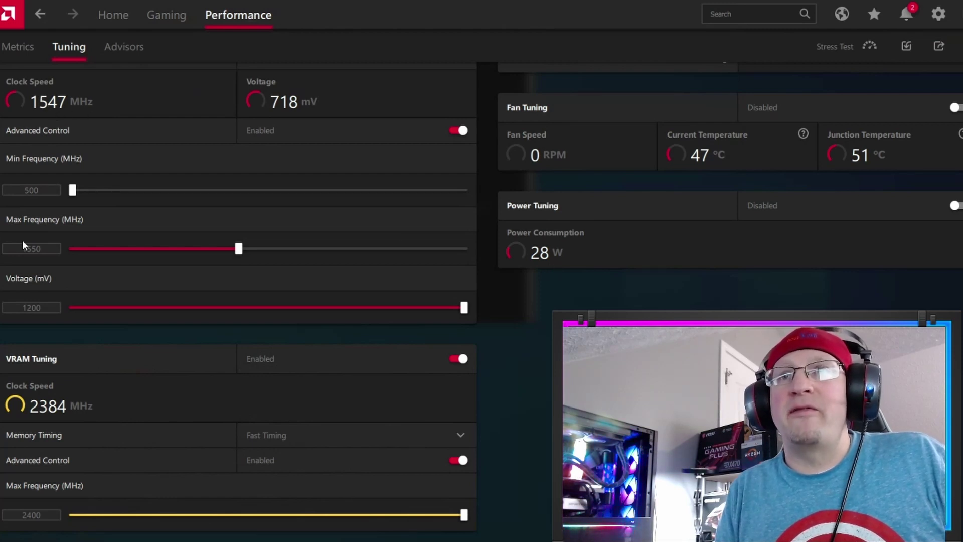
{"action": "left_click", "coordinate": [38, 249]}
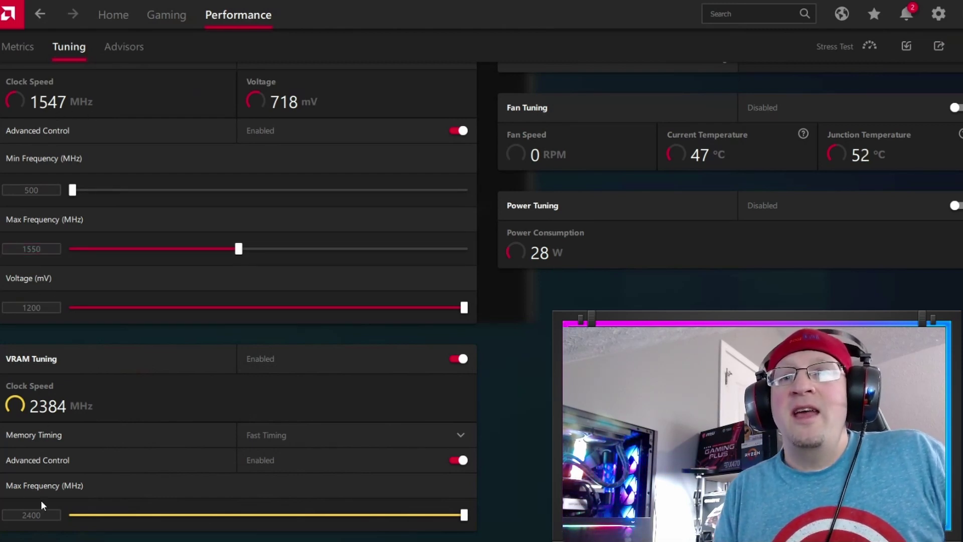
{"action": "left_click", "coordinate": [27, 515]}
{"action": "left_click", "coordinate": [52, 465]}
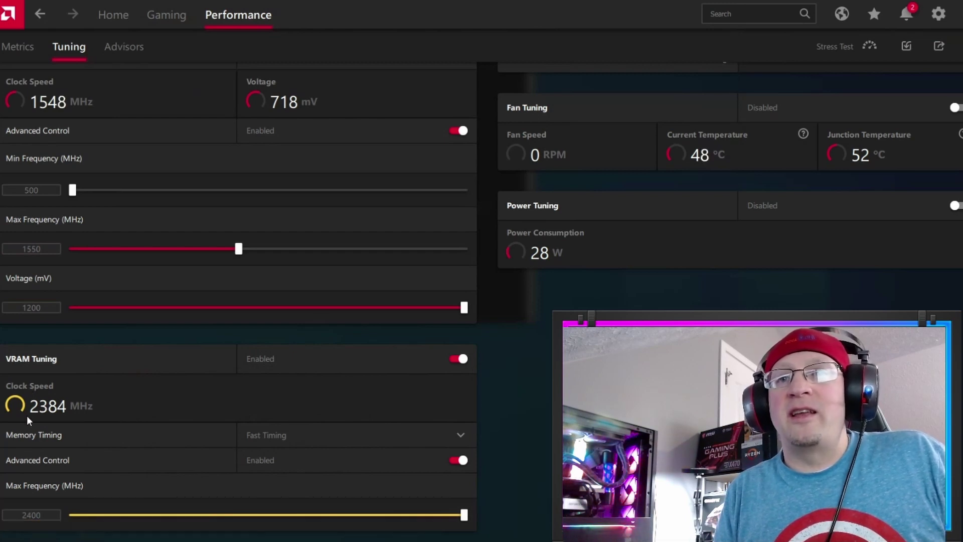
- Switch to the Excel workbook and review the hashrate and efficiency results per coin and the daily profit table
{"action": "key", "text": "alt+Tab"}
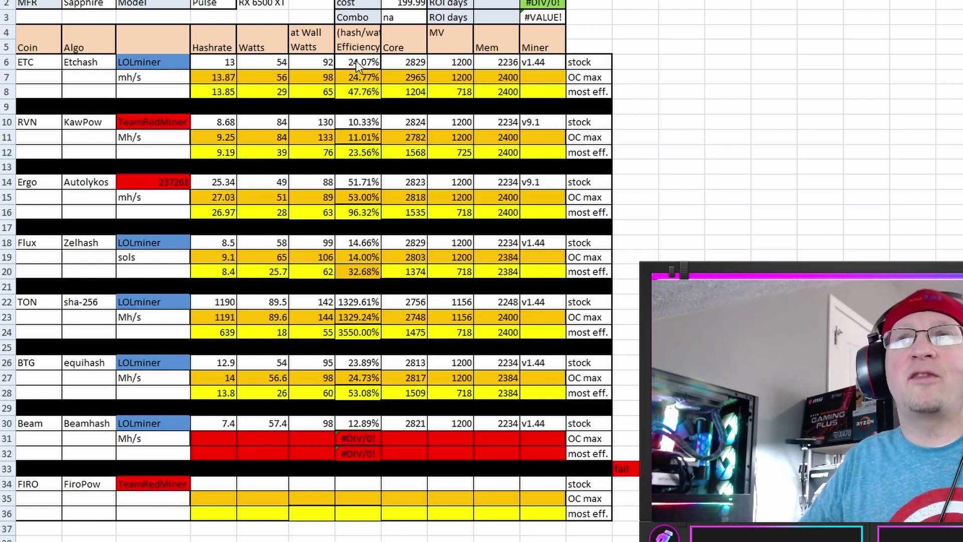
{"action": "key", "text": "ctrl"}
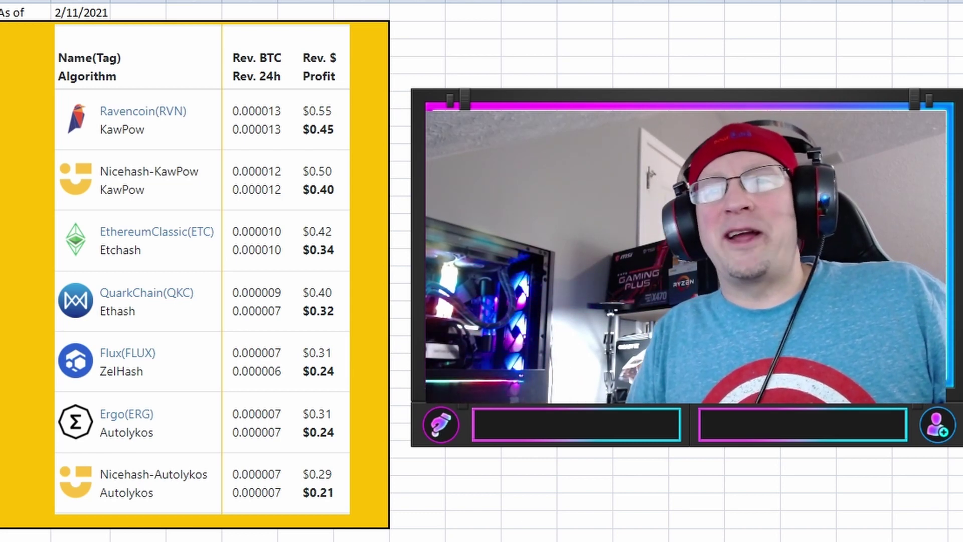
- Go back to the results sheet and enter .45 as the earn/day value in the green cell K1
{"action": "key", "text": "ctrl+Page_Down"}
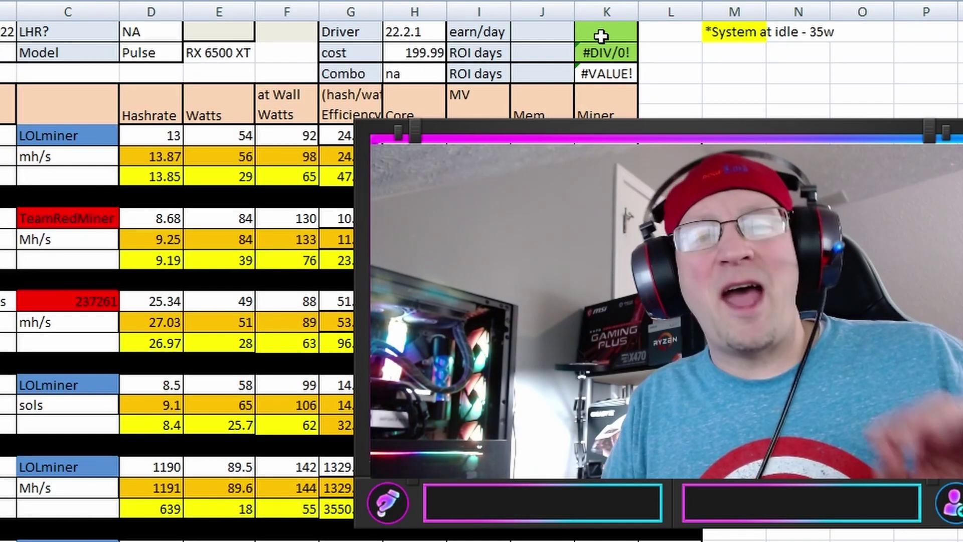
{"action": "left_click", "coordinate": [604, 38]}
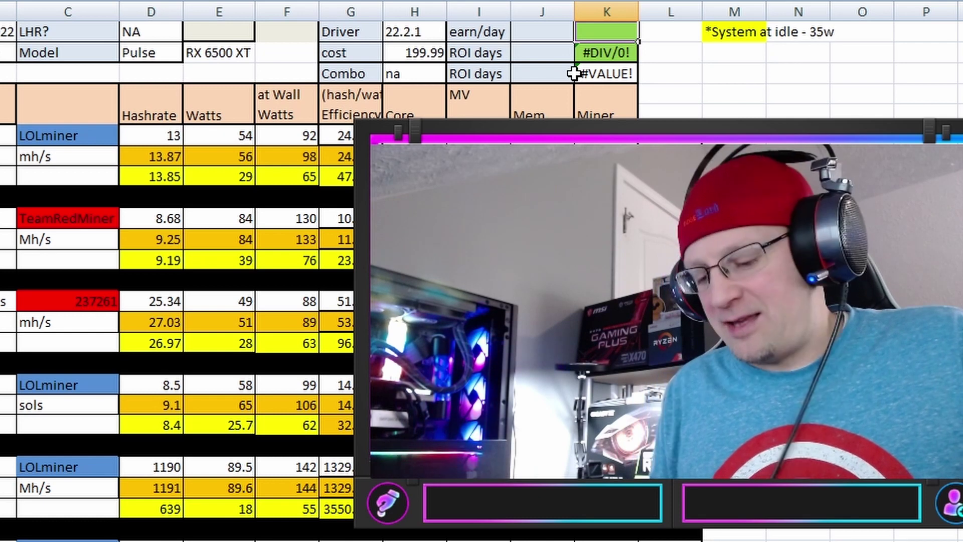
{"action": "type", "text": "."}
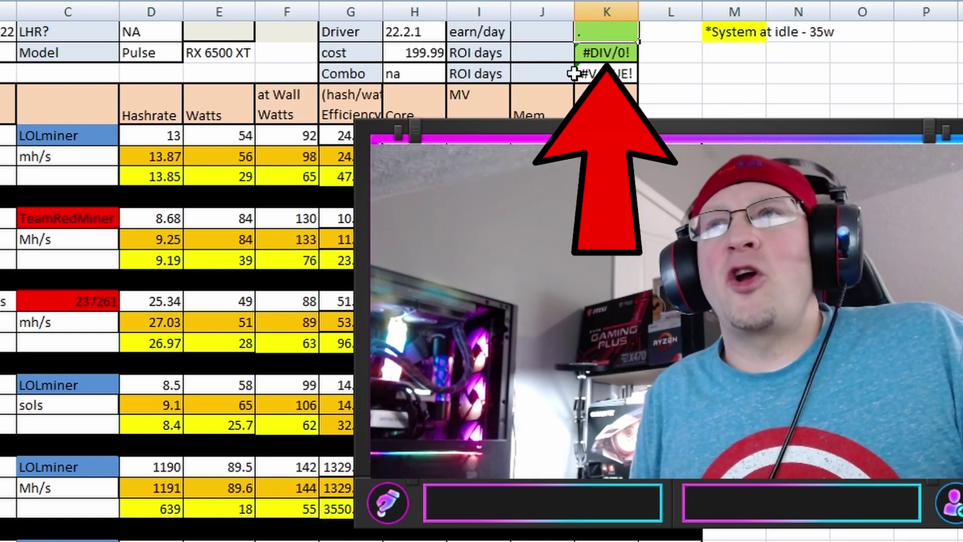
{"action": "type", "text": "45"}
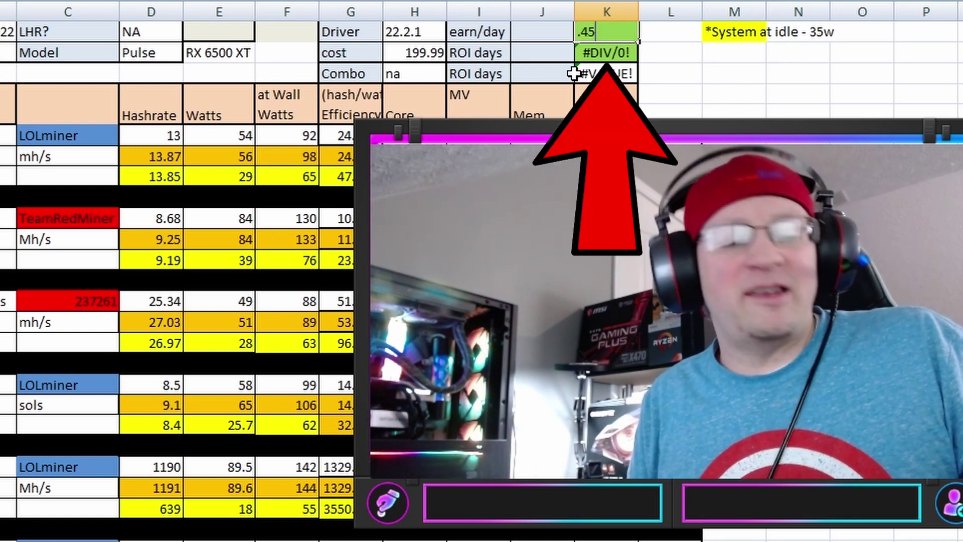
{"action": "key", "text": "Tab"}
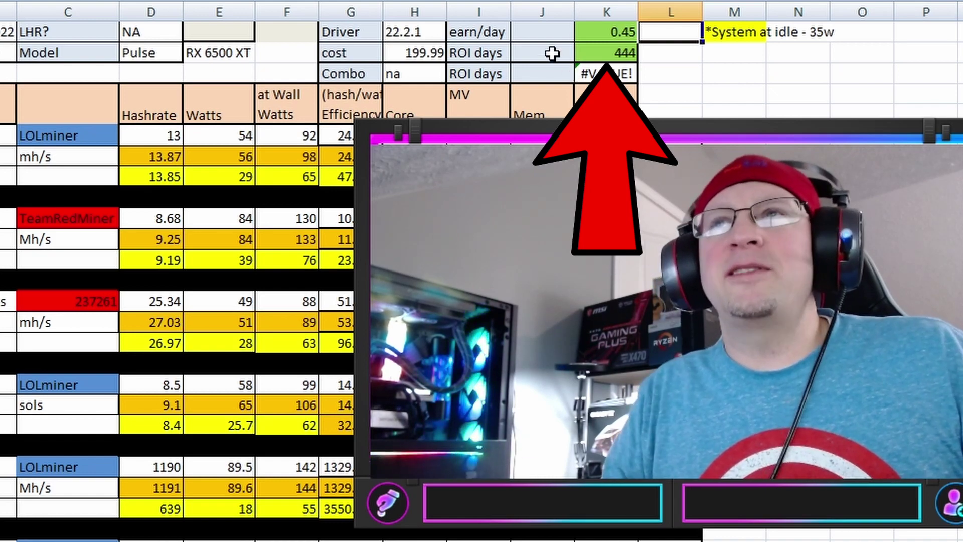